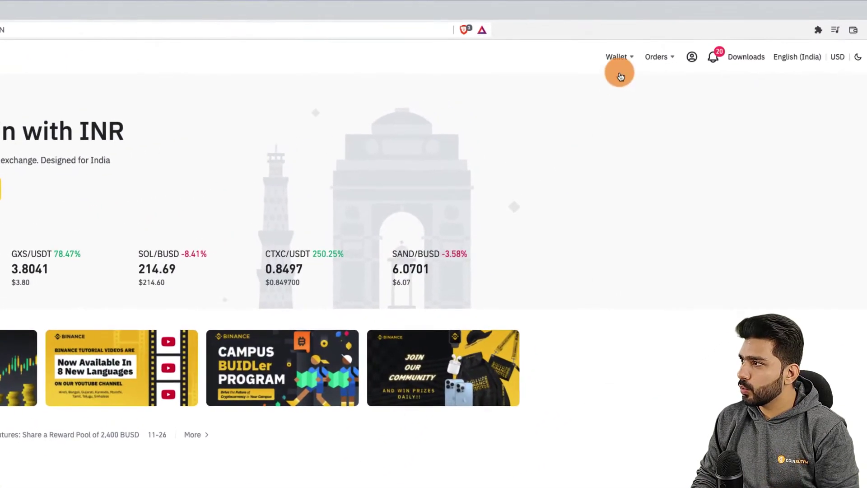
# Step: Open the Binance Wallet Overview page
pyautogui.click(639, 120)
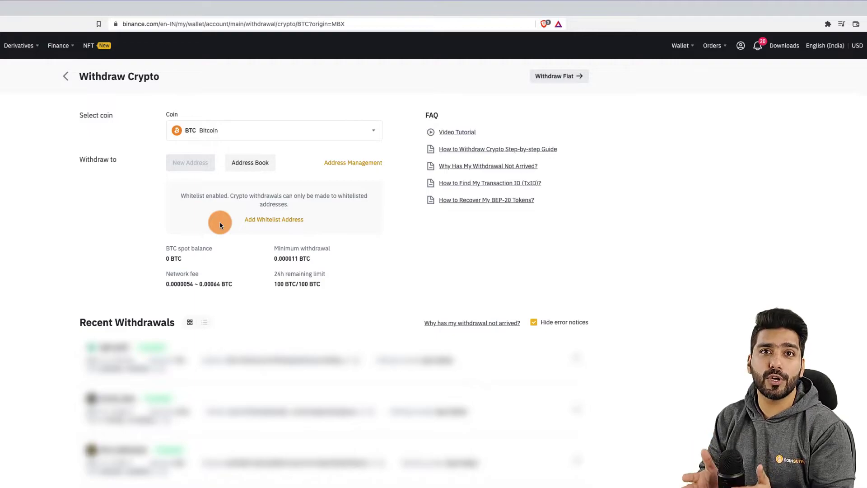
# Step: Start a new whitelist address labelled Polkadot.JS Wallet with DOT Polkadot as the coin
pyautogui.click(273, 221)
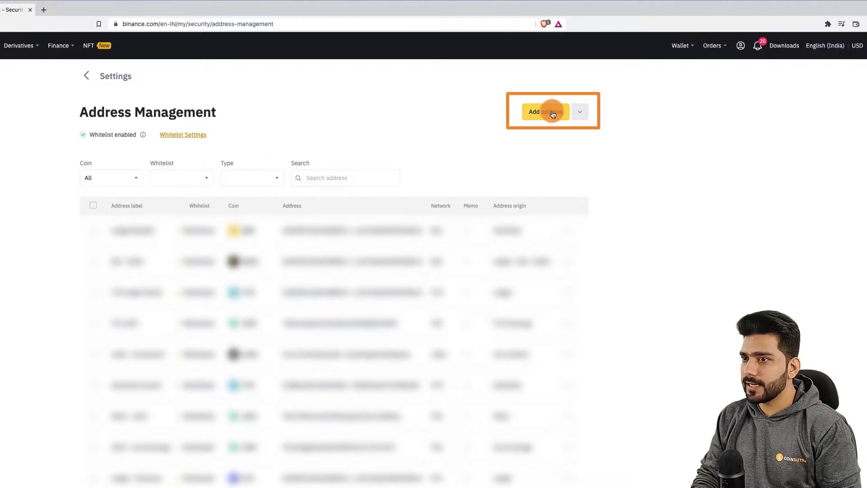
pyautogui.click(553, 115)
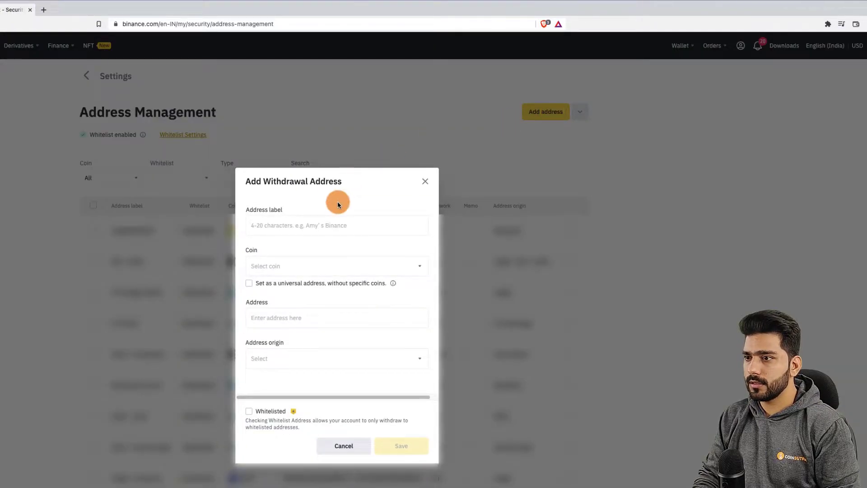
pyautogui.click(336, 226)
pyautogui.write('Polkadot.JS Wallet')
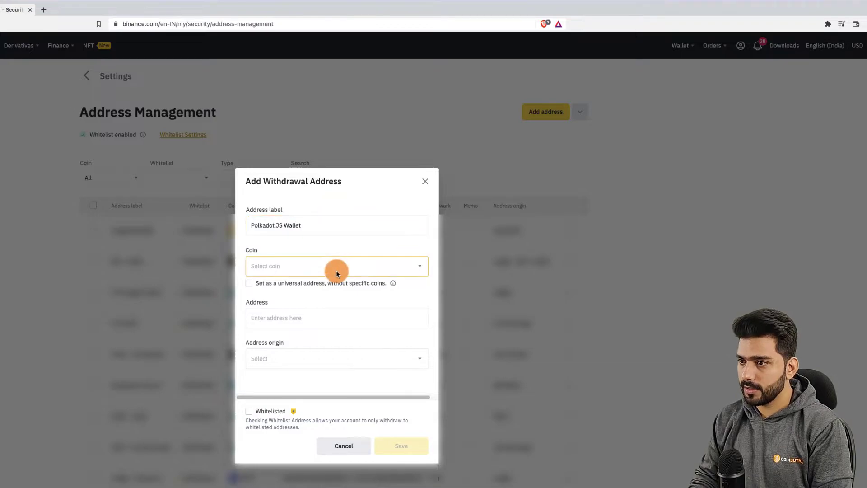
pyautogui.click(332, 266)
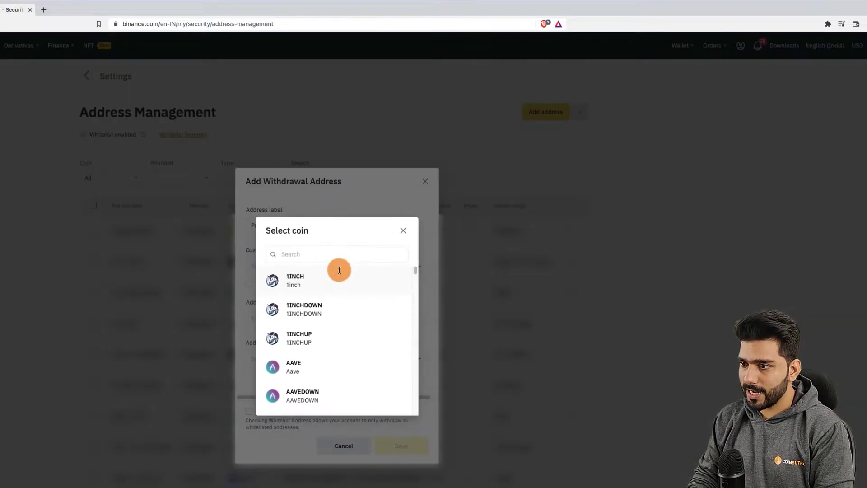
pyautogui.click(332, 251)
pyautogui.write('dot')
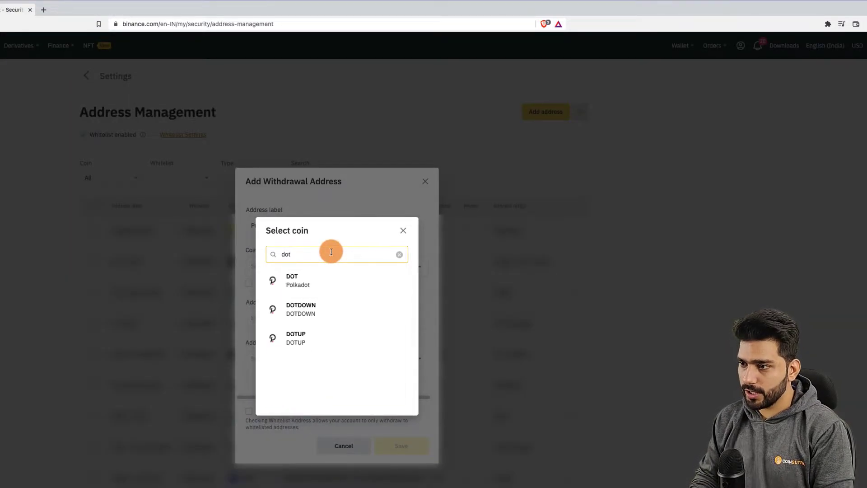
pyautogui.click(341, 278)
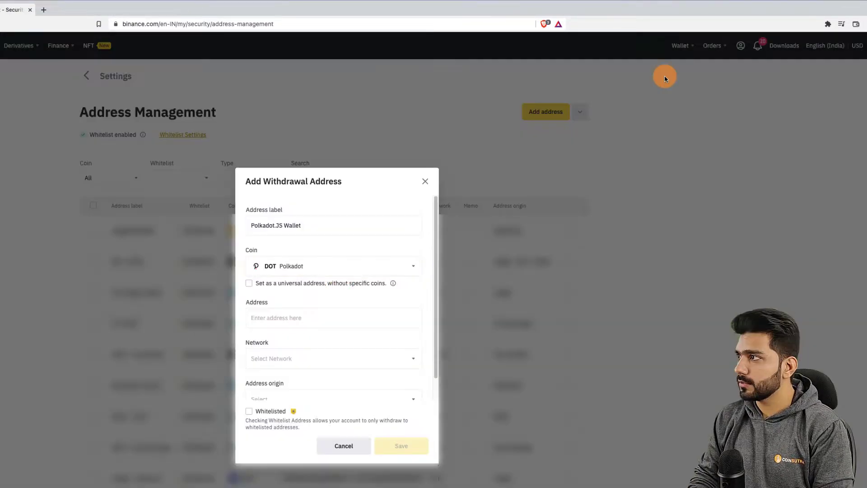
# Step: Paste a Polkadot account address from the Polkadot{.js} extension into the address field
pyautogui.click(828, 25)
pyautogui.click(766, 155)
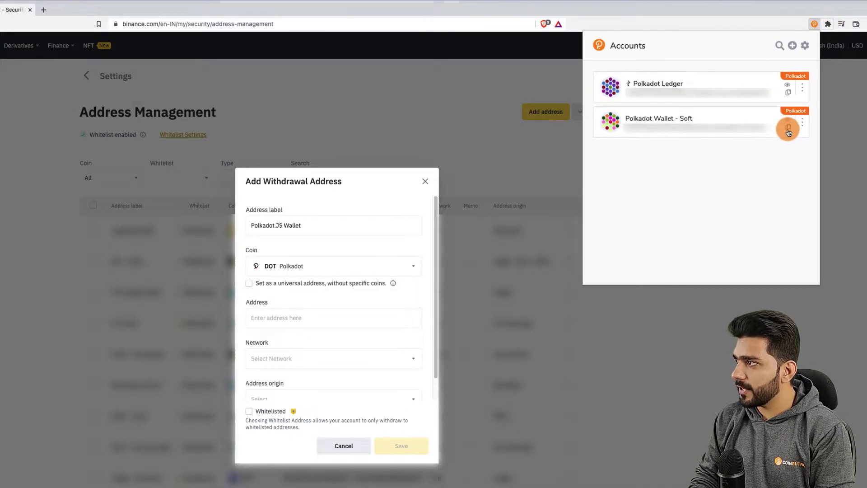
pyautogui.click(790, 94)
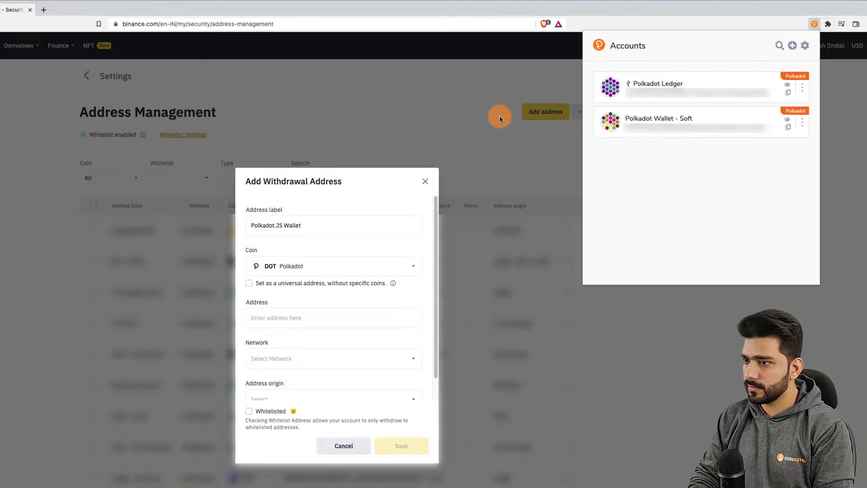
pyautogui.click(334, 316)
pyautogui.hotkey('ctrl', 'v')
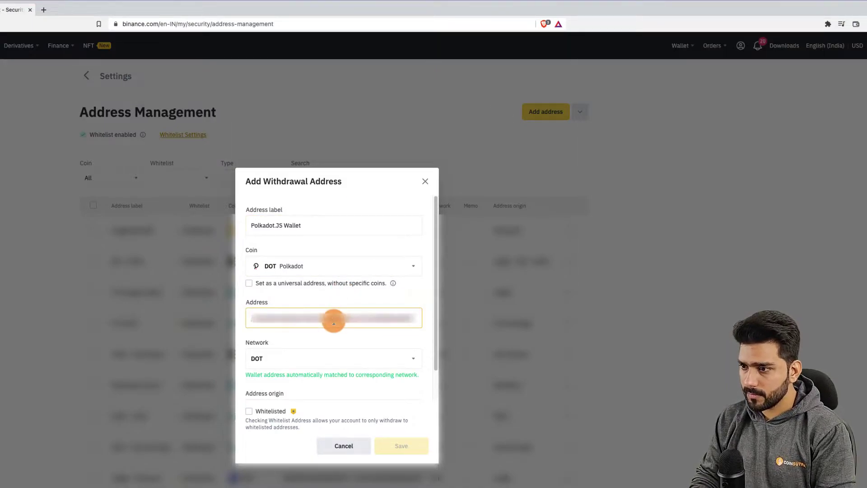
pyautogui.moveTo(434, 364); pyautogui.dragTo(430, 393)
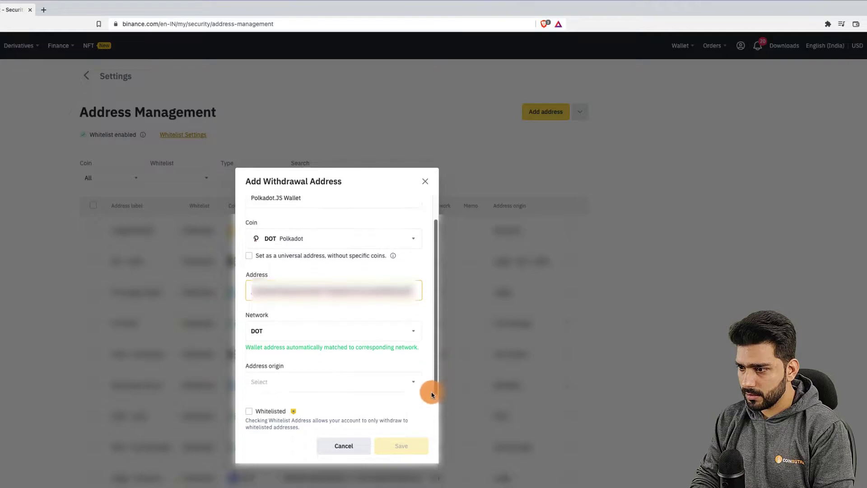
# Step: Set the address origin to Others named Polkadot.JS, mark it Whitelisted, and save
pyautogui.click(328, 378)
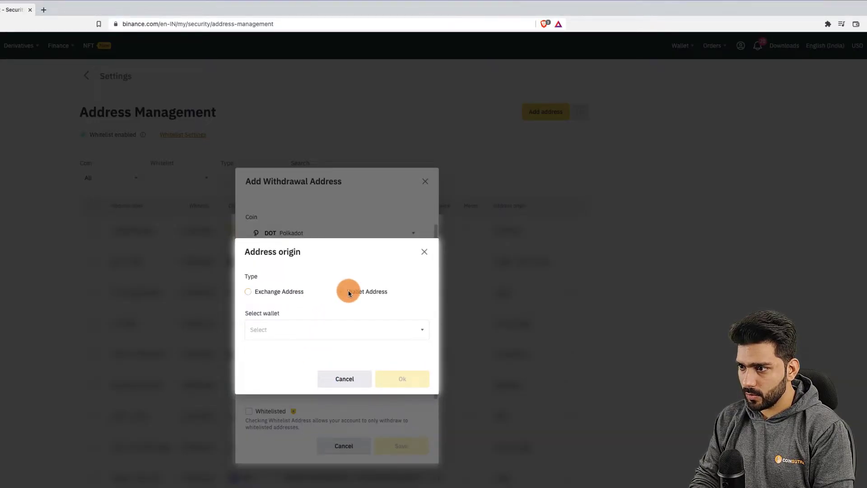
pyautogui.click(296, 327)
pyautogui.scroll(-3, 301, 379)
pyautogui.click(306, 426)
pyautogui.write('Polkadot.JS')
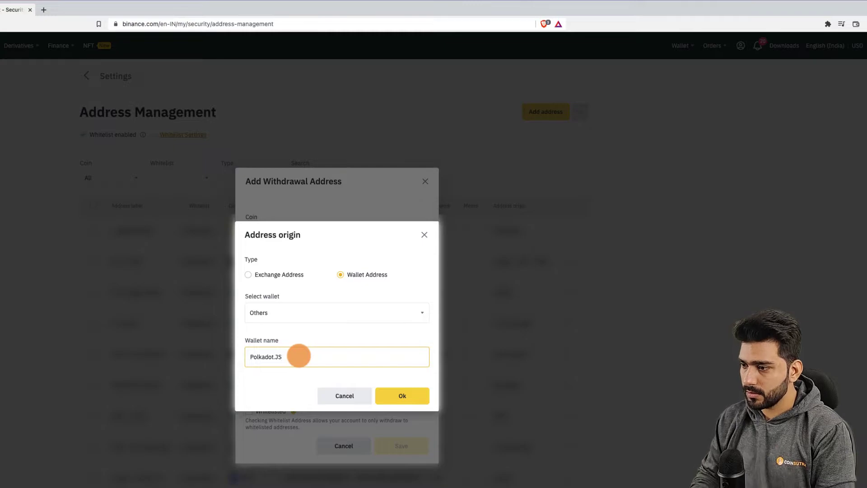
pyautogui.click(420, 399)
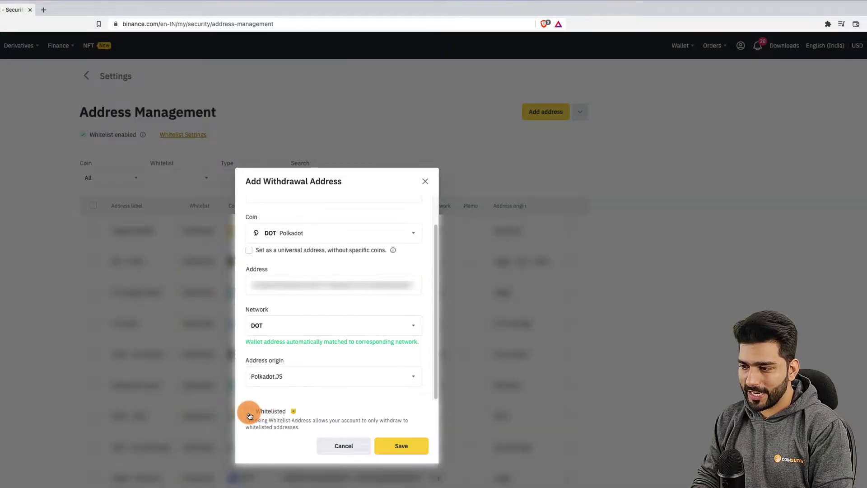
pyautogui.click(250, 416)
pyautogui.click(396, 449)
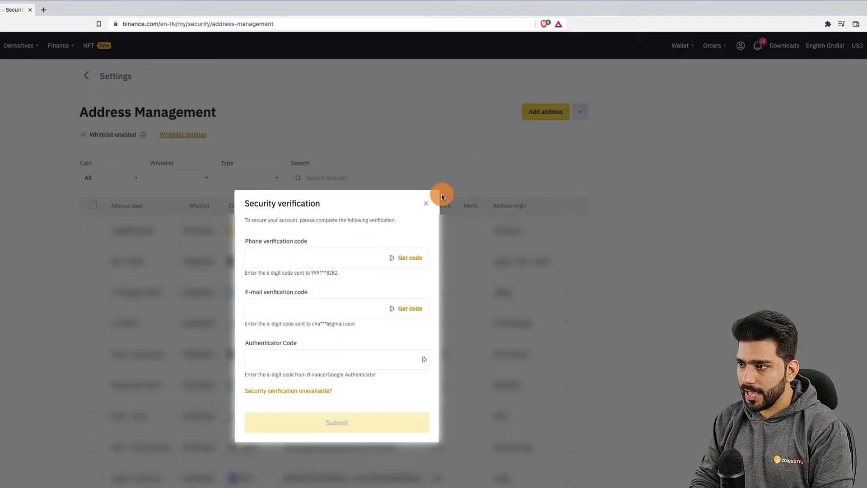
# Step: Request the phone and e-mail verification codes for the new address
pyautogui.click(417, 261)
pyautogui.click(411, 308)
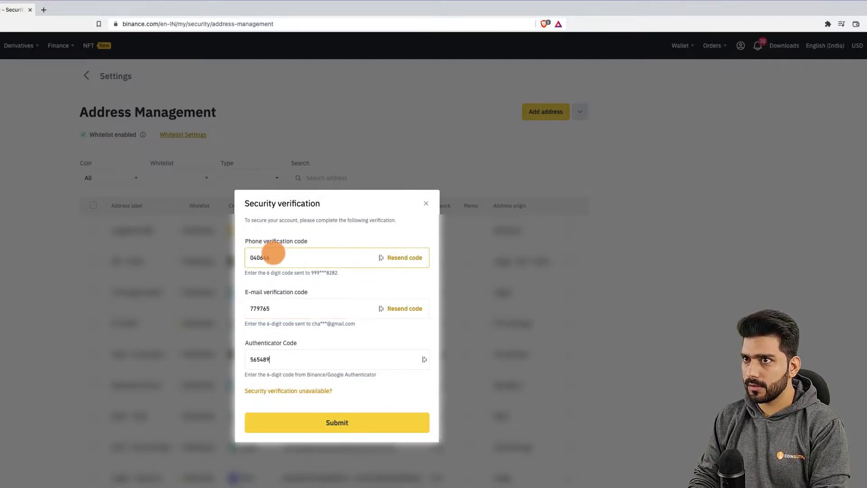
pyautogui.scroll(-1, 43, 180)
pyautogui.scroll(-4, 129, 248)
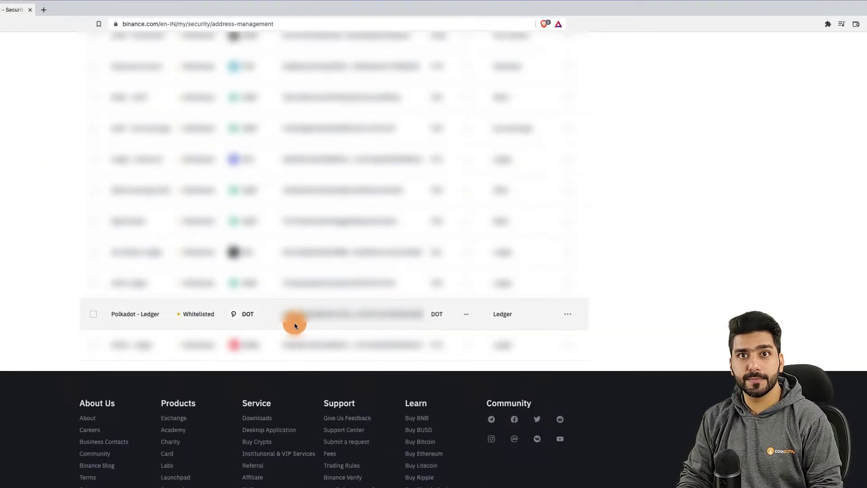
pyautogui.scroll(5, 314, 132)
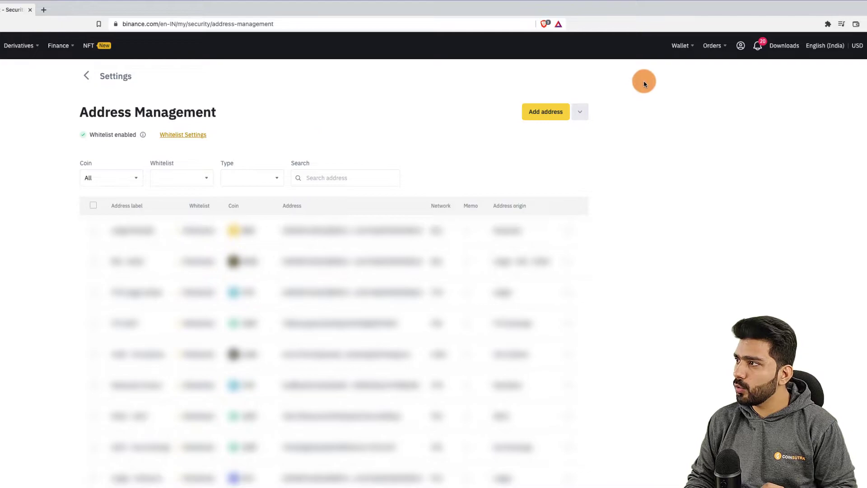
# Step: Start a DOT withdrawal from Fiat and Spot to the saved Polkadot - Ledger address
pyautogui.moveTo(682, 46)
pyautogui.click(697, 105)
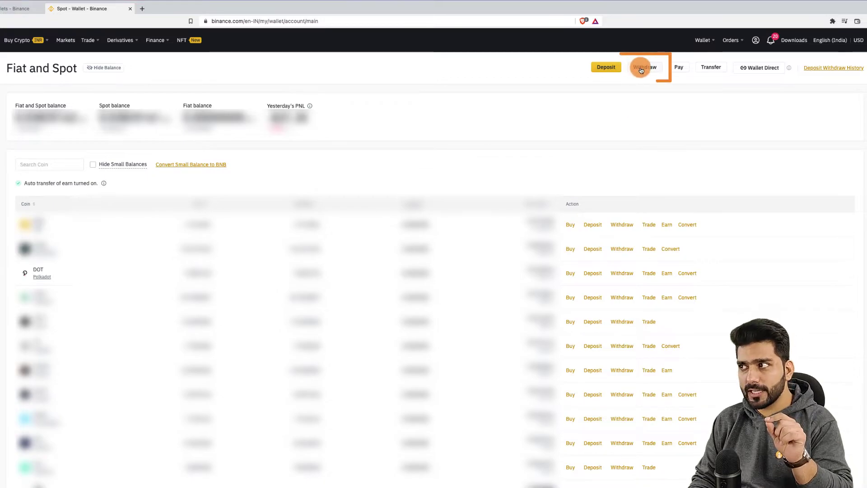
pyautogui.click(618, 274)
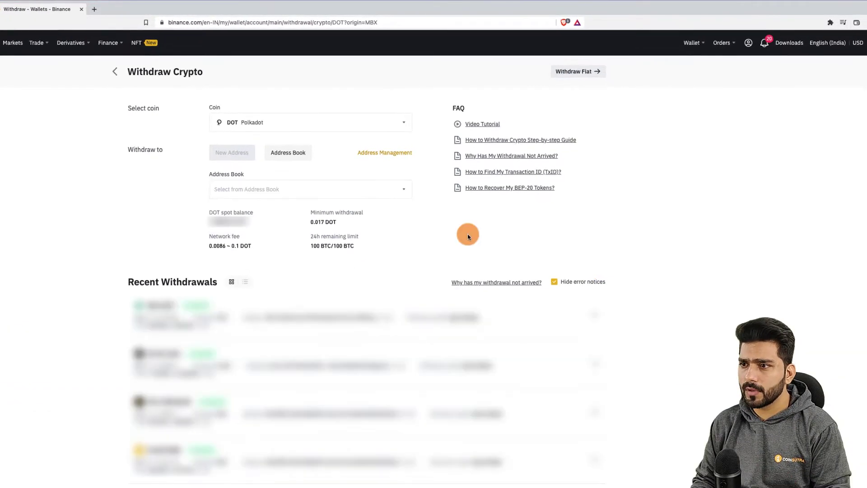
pyautogui.click(368, 190)
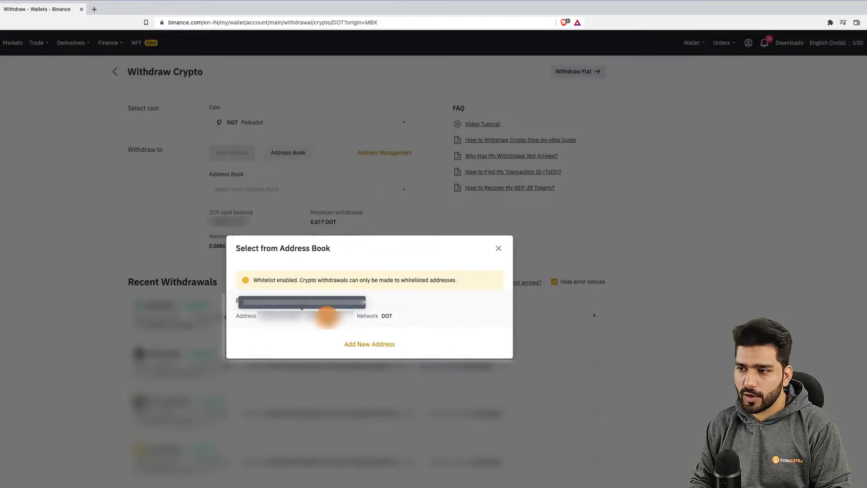
pyautogui.click(327, 316)
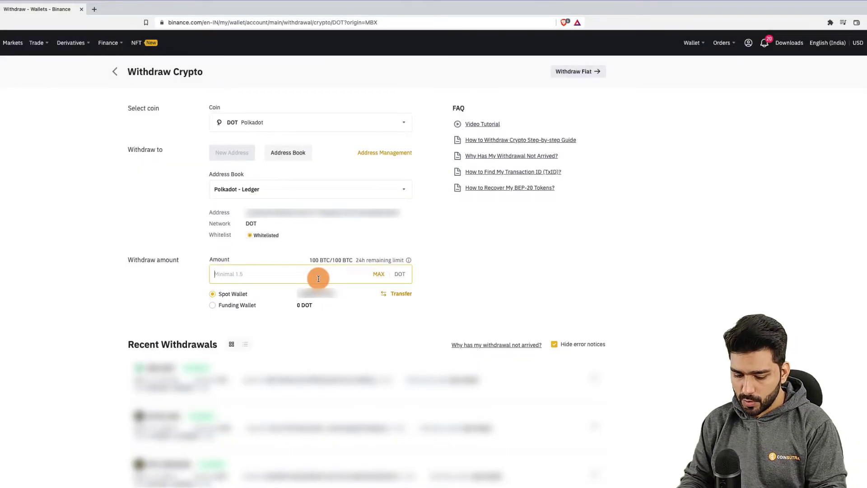
pyautogui.write('1.5')
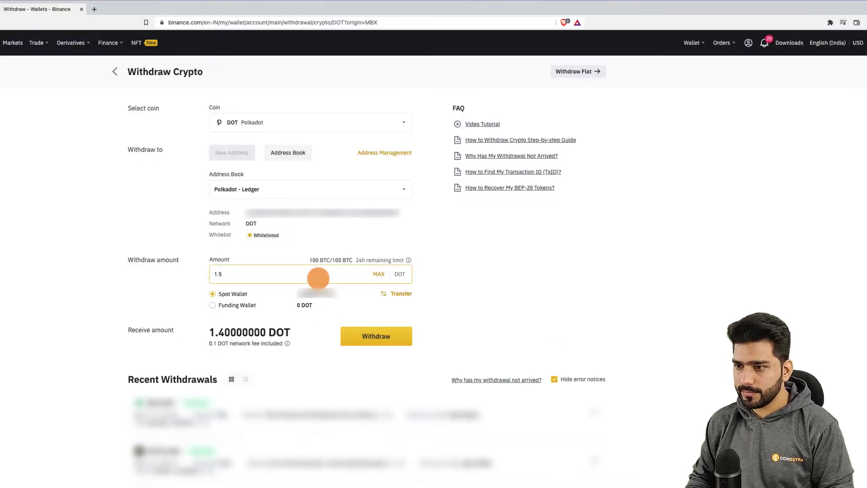
# Step: Submit the 1.5 DOT withdrawal, pass e-mail and phone verification, and dismiss the approval notice
pyautogui.click(365, 340)
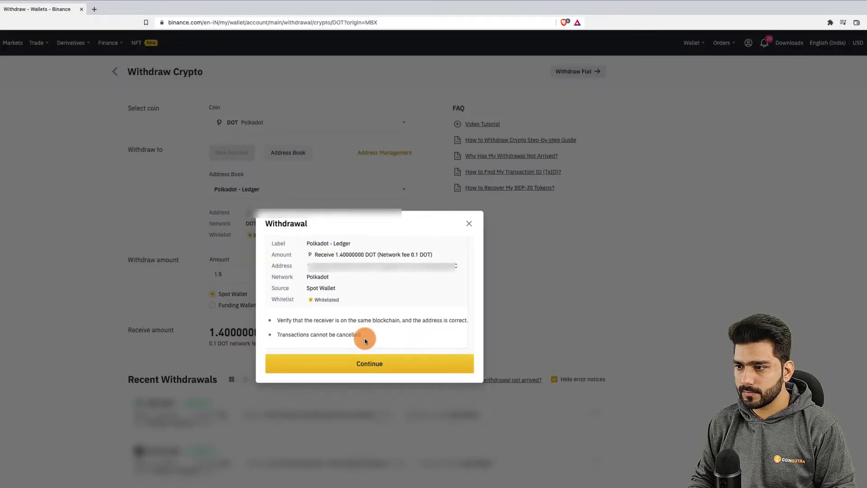
pyautogui.click(368, 363)
pyautogui.click(439, 283)
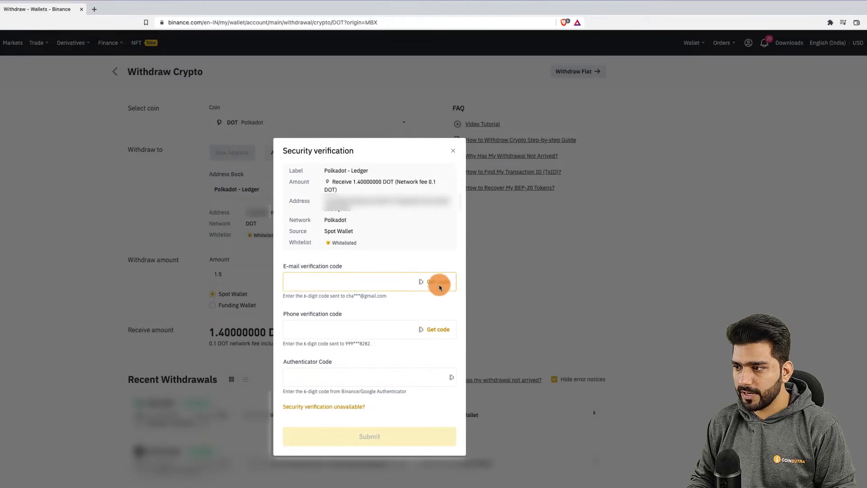
pyautogui.click(437, 329)
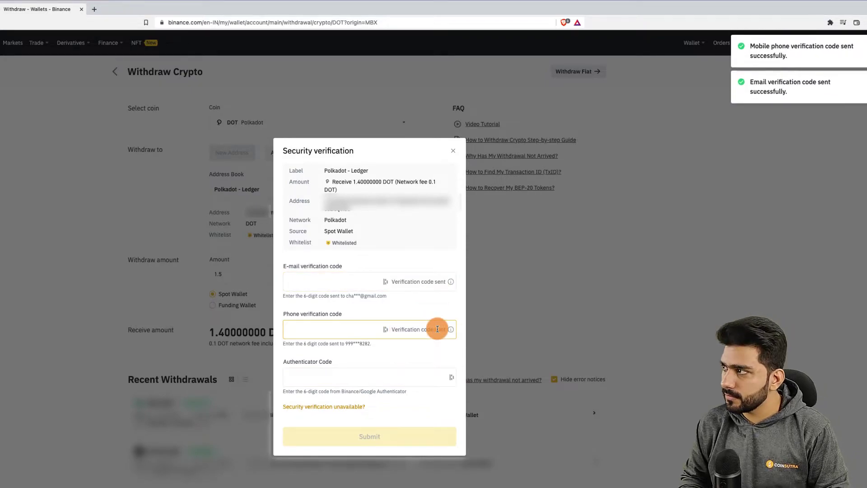
pyautogui.click(392, 436)
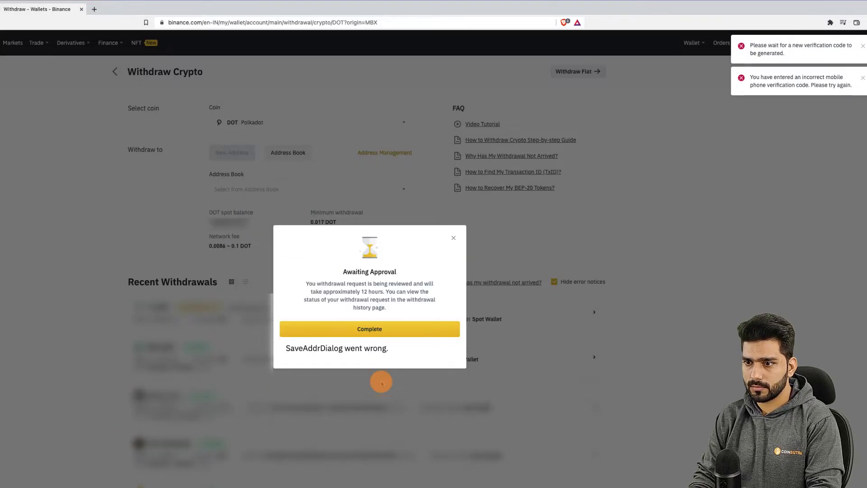
pyautogui.click(345, 330)
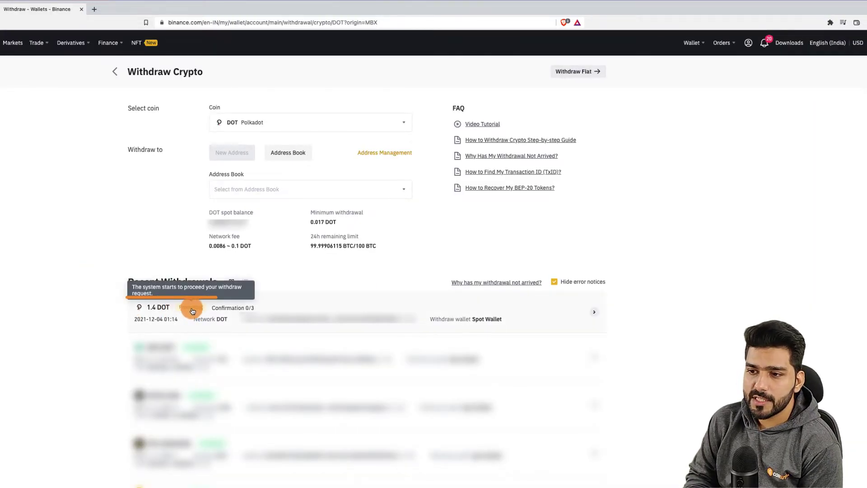
pyautogui.moveTo(190, 305)
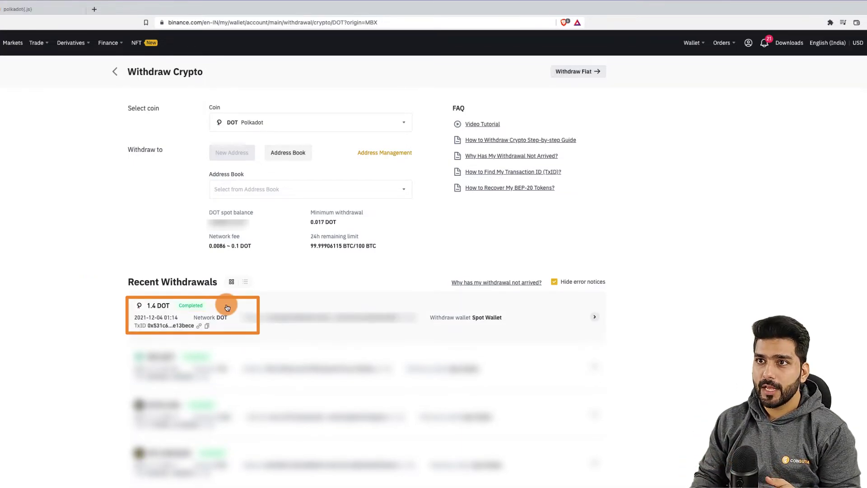
# Step: Open the Polkadot Ledger account on Subscan from the polkadot.js apps Accounts list
pyautogui.click(41, 10)
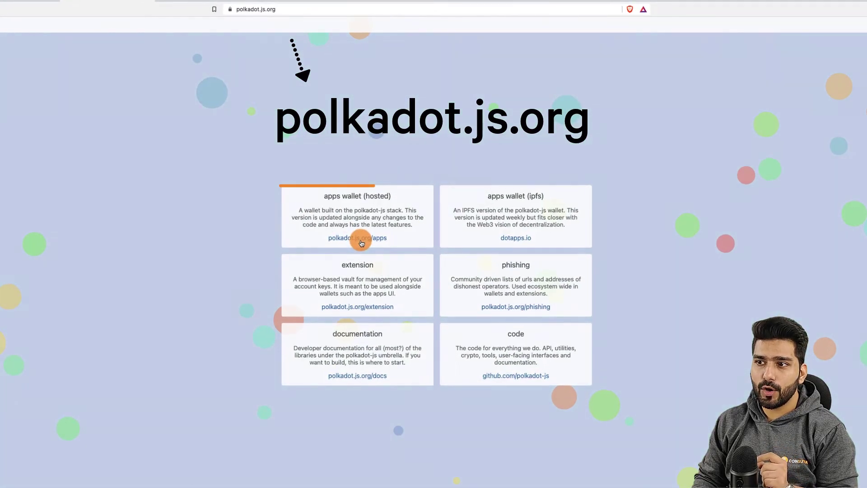
pyautogui.click(362, 243)
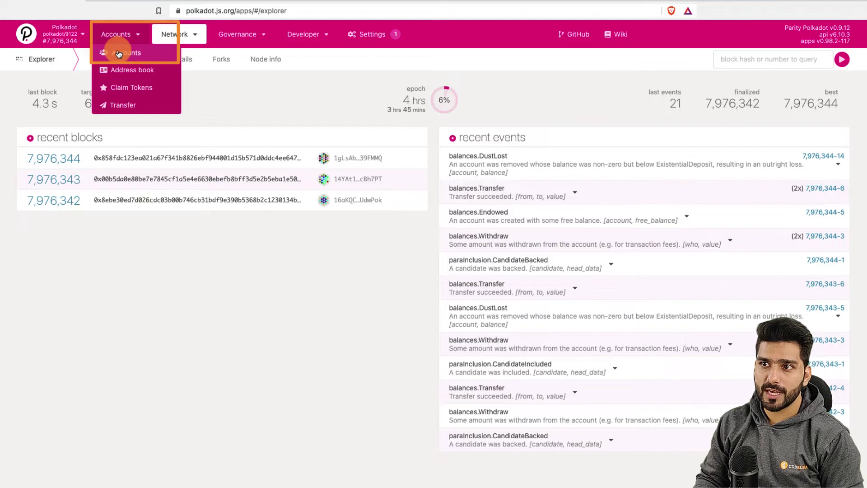
pyautogui.click(119, 53)
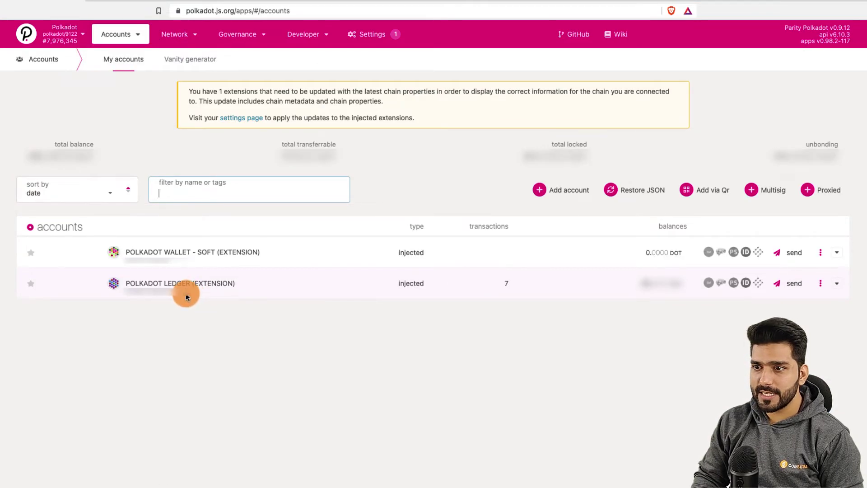
pyautogui.click(837, 284)
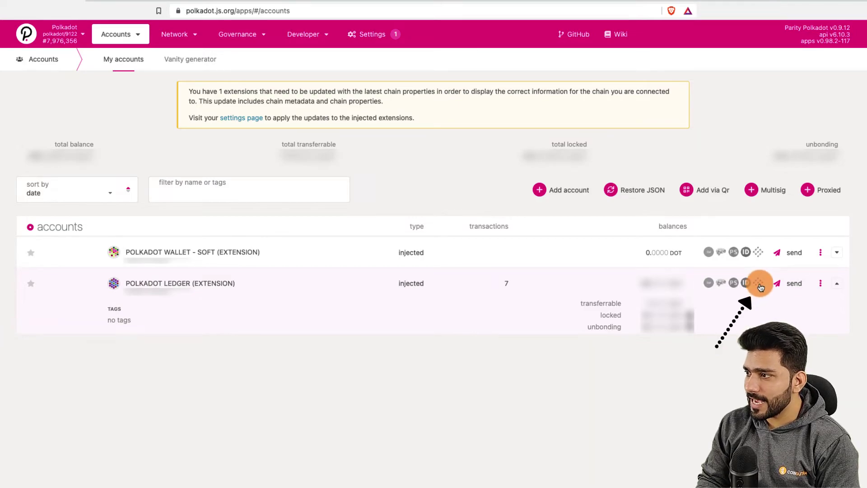
pyautogui.click(760, 285)
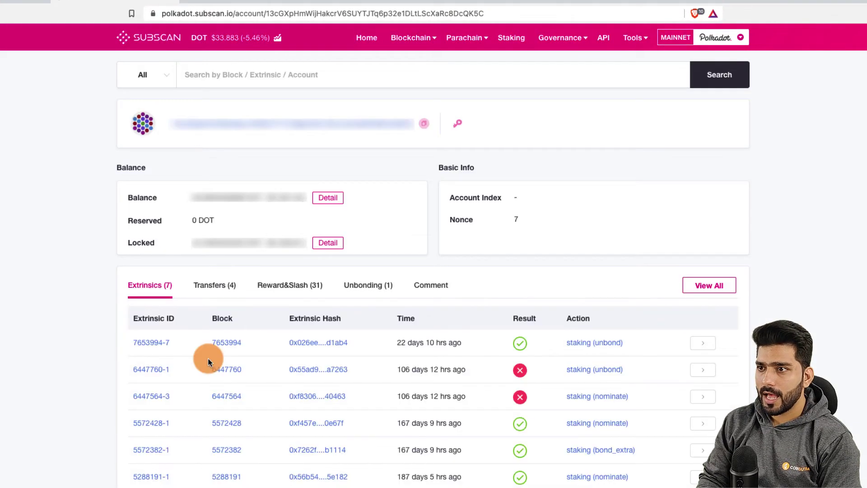
# Step: Show the Transfers (4) tab for the Polkadot Ledger account on Subscan
pyautogui.click(221, 290)
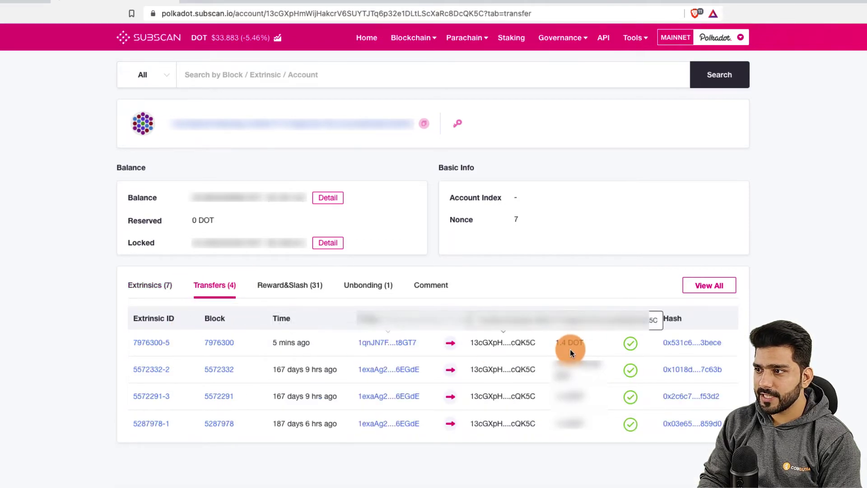